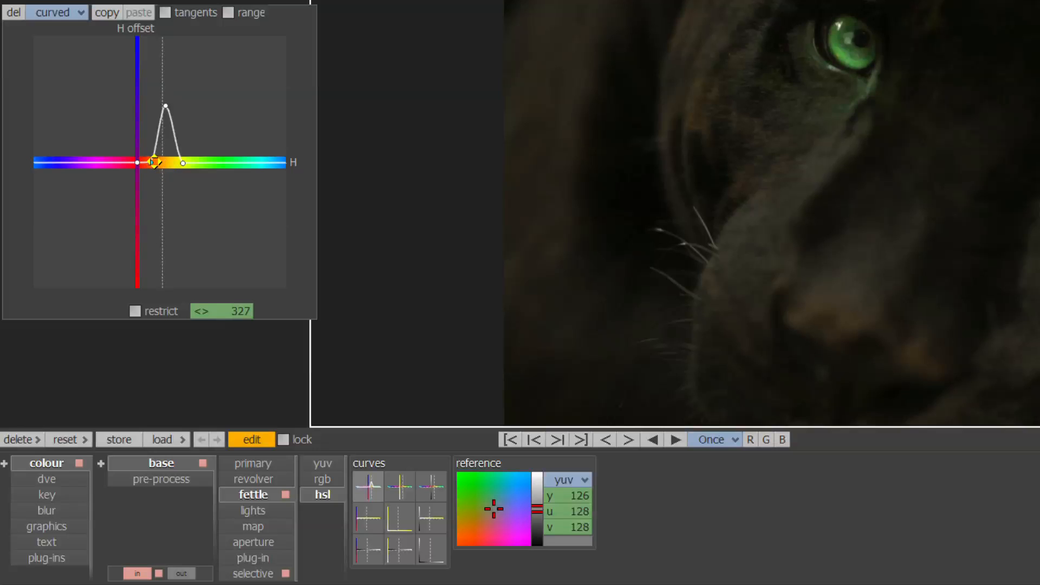
drag(156, 162, 157, 163)
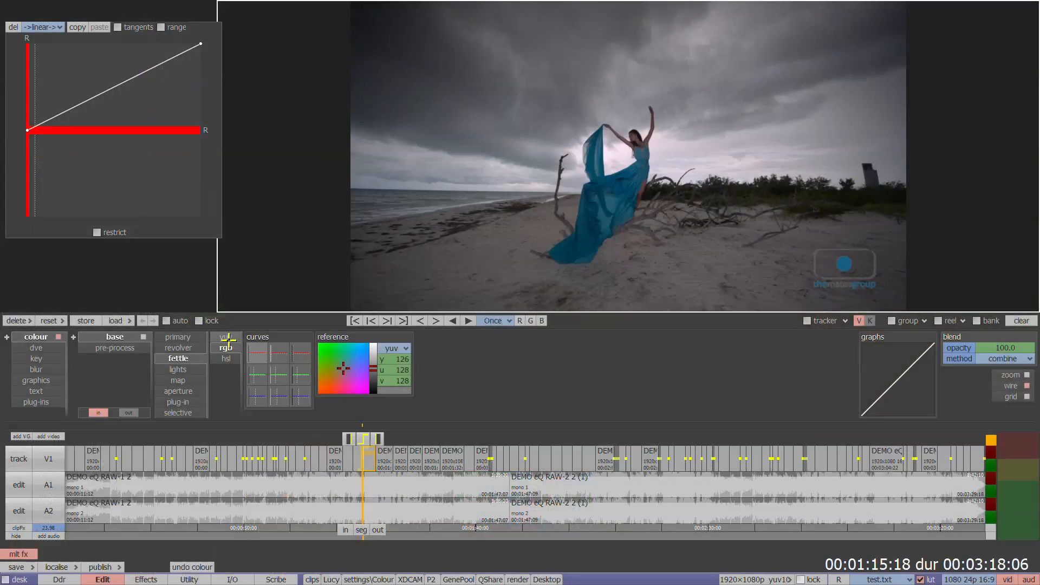
Review the curve sets that fettle offers for the yuv, rgb and hsl colour modes.
click(227, 337)
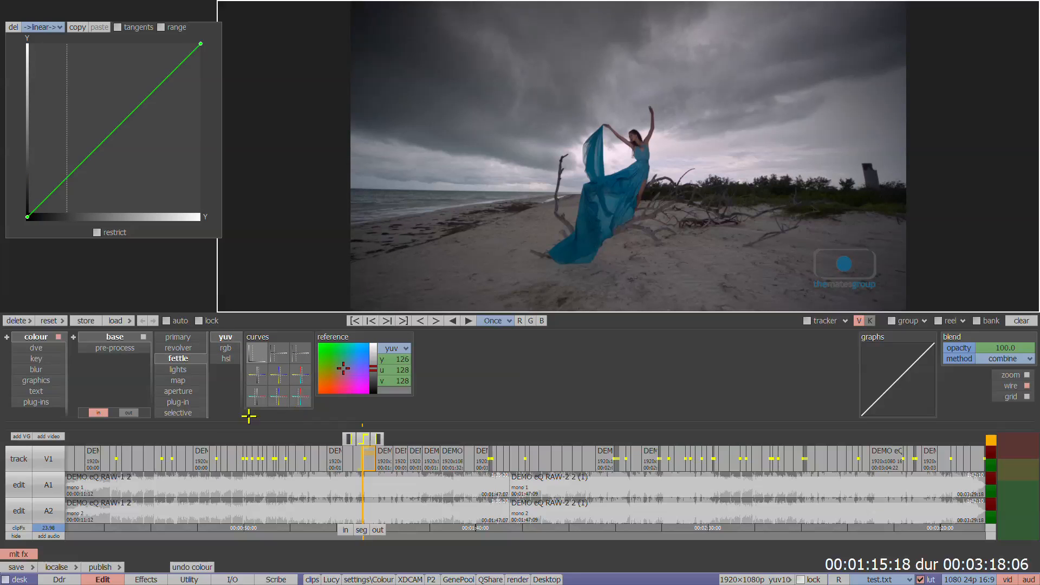
click(226, 349)
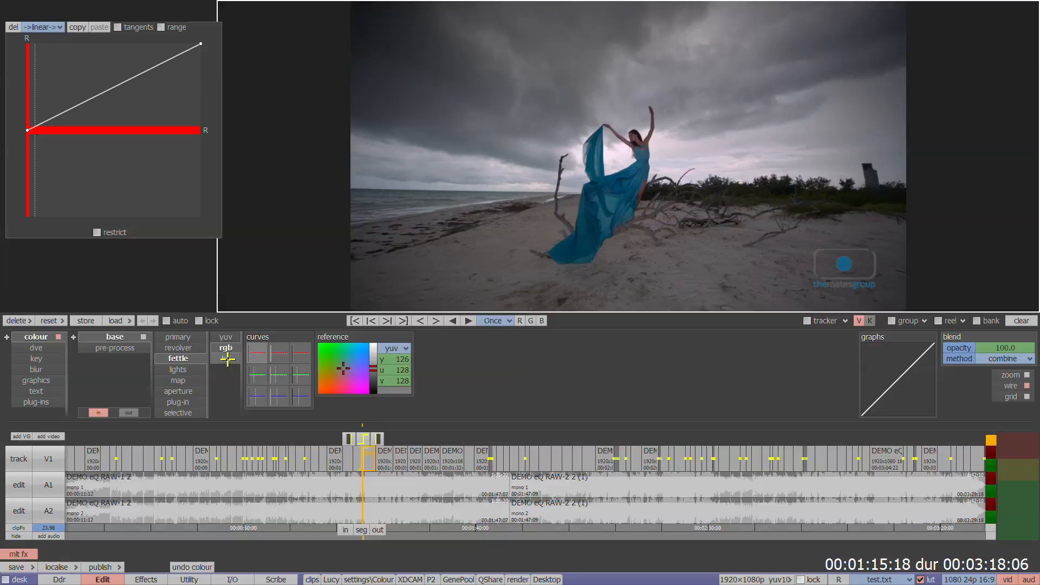
click(228, 359)
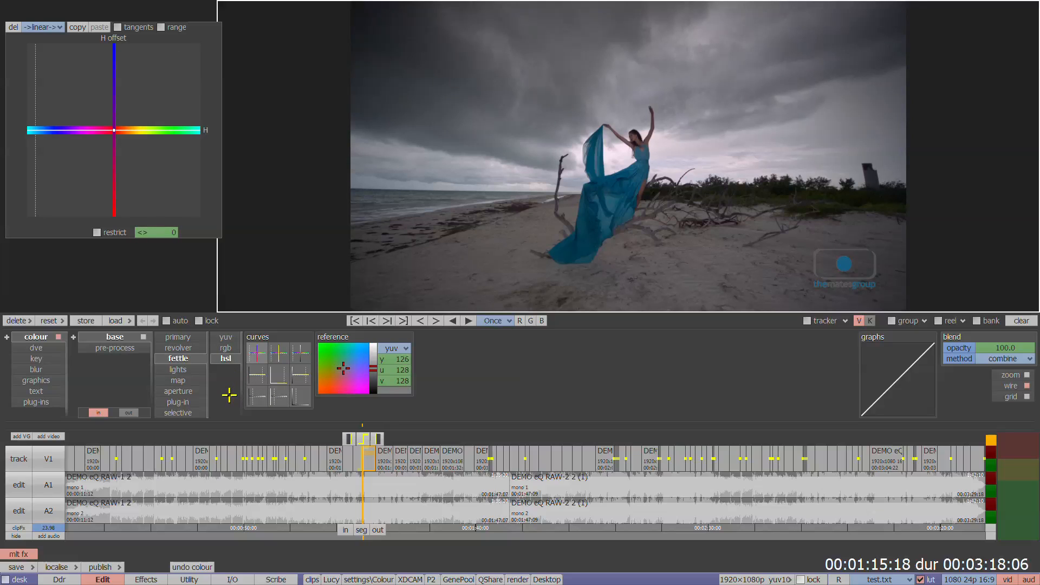
click(230, 343)
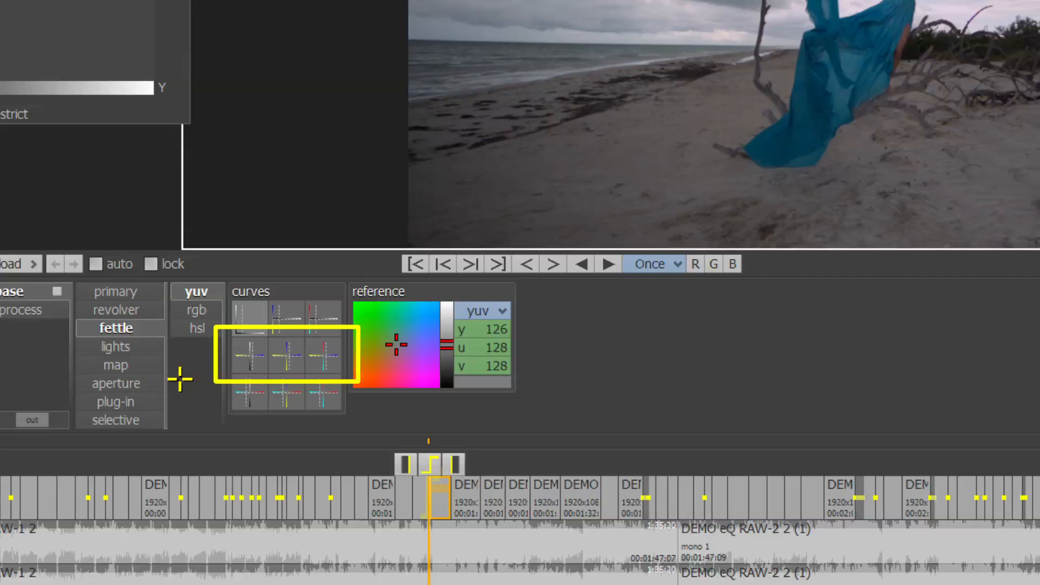
click(197, 312)
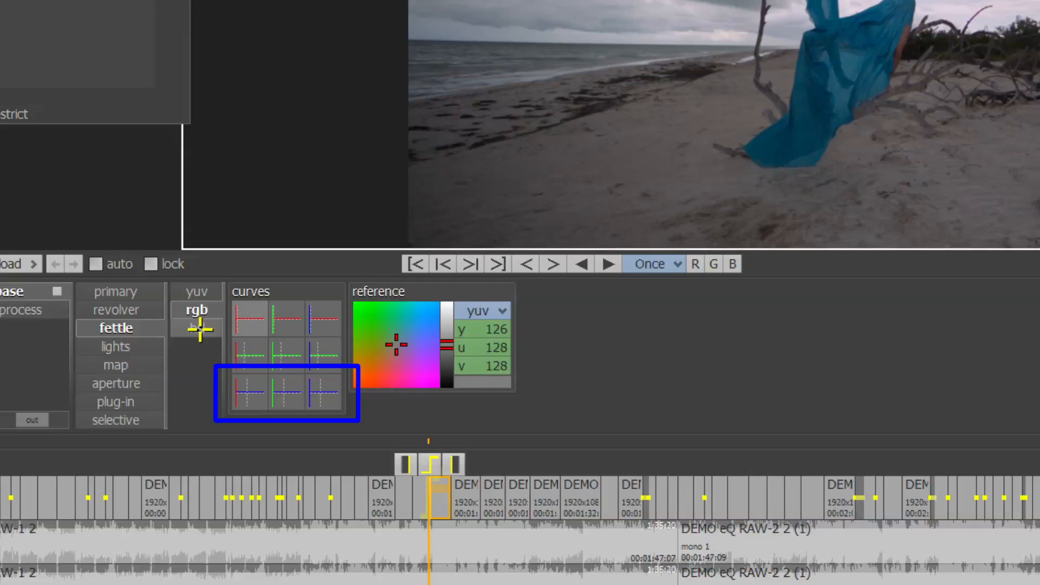
click(198, 328)
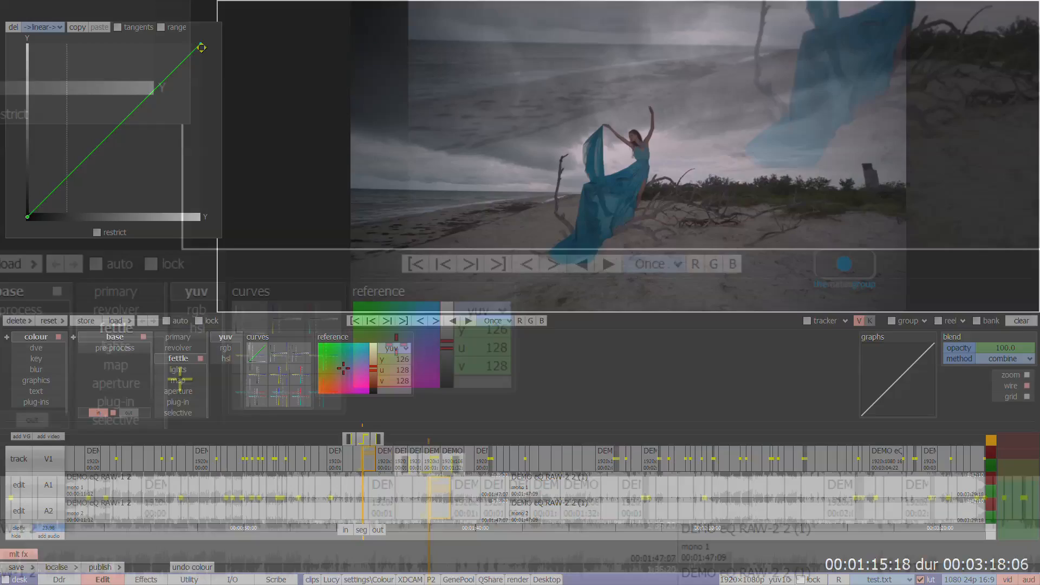
Nudge the white and black end points of the yuv Y curve in fettle.
mouse_move(200, 43)
mouse_down()
mouse_move(176, 169)
mouse_move(199, 44)
mouse_up()
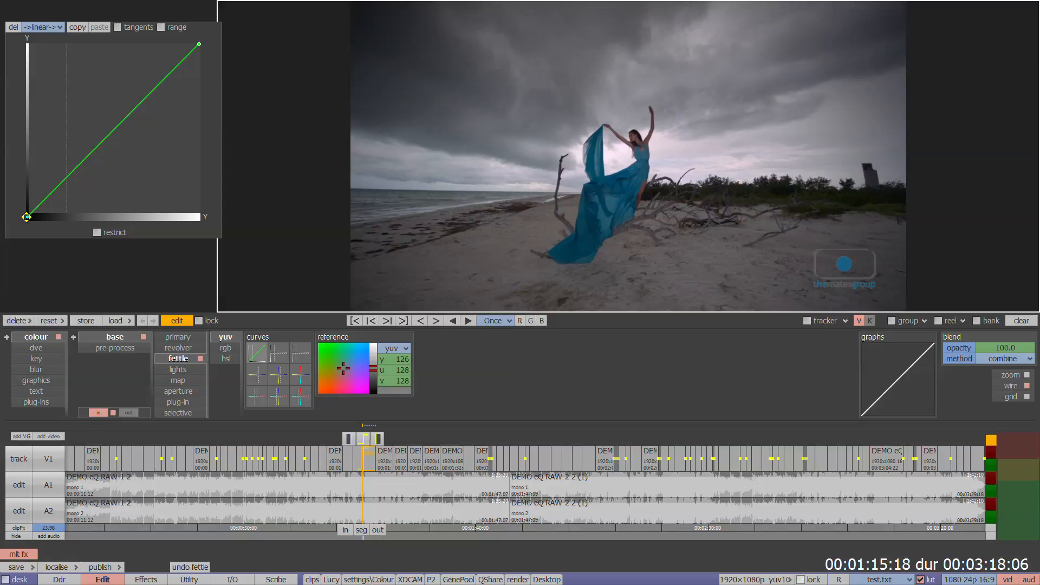
mouse_move(29, 216)
mouse_down()
mouse_move(28, 103)
mouse_move(28, 218)
mouse_up()
Tint the sampled bright sky yellow by bracketing its luminance with points on the Y-based U offset curve and pulling the middle point down.
click(279, 353)
click(690, 155)
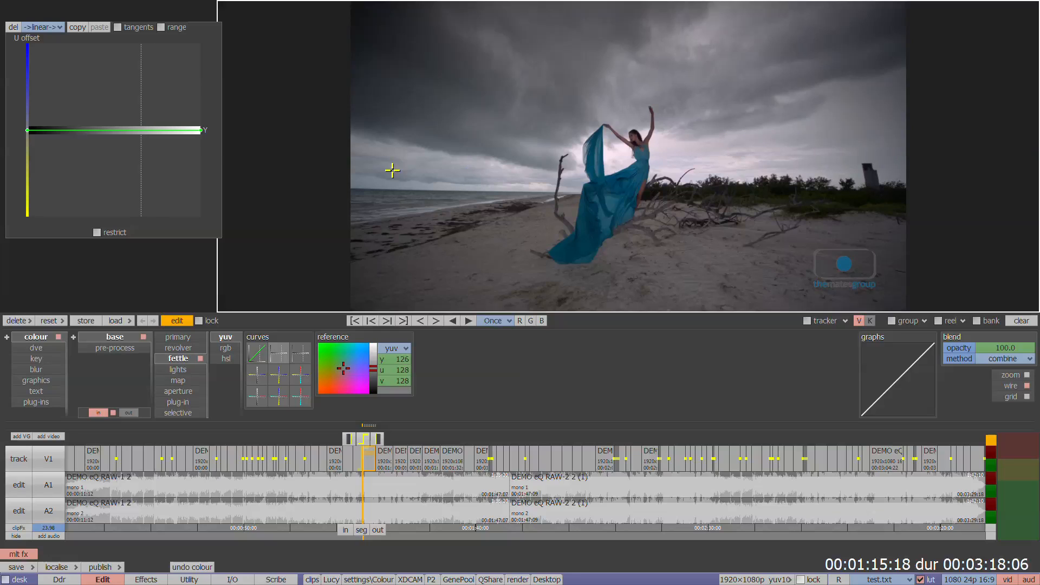
click(128, 130)
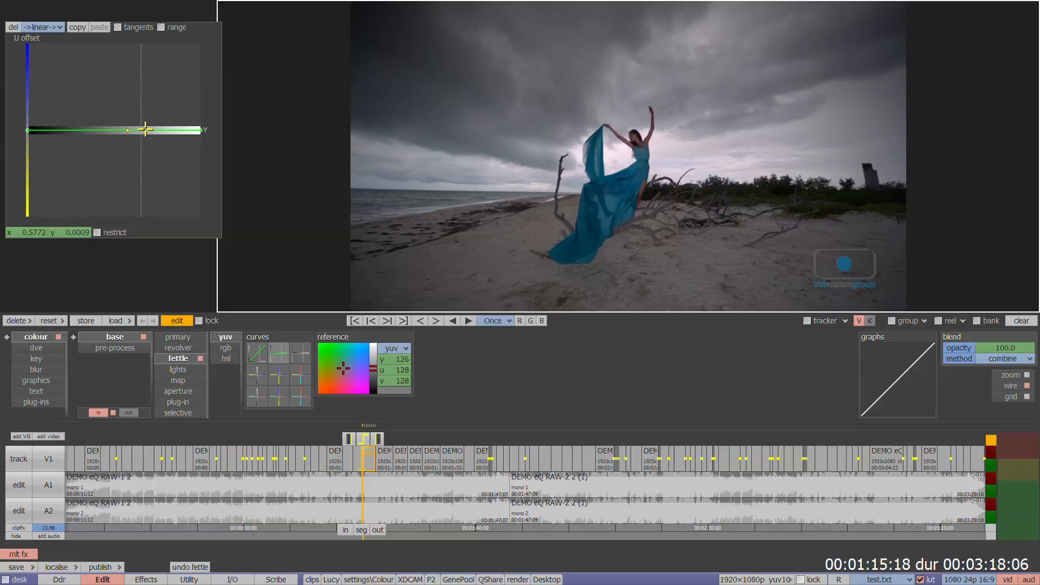
click(156, 129)
drag(139, 130, 135, 170)
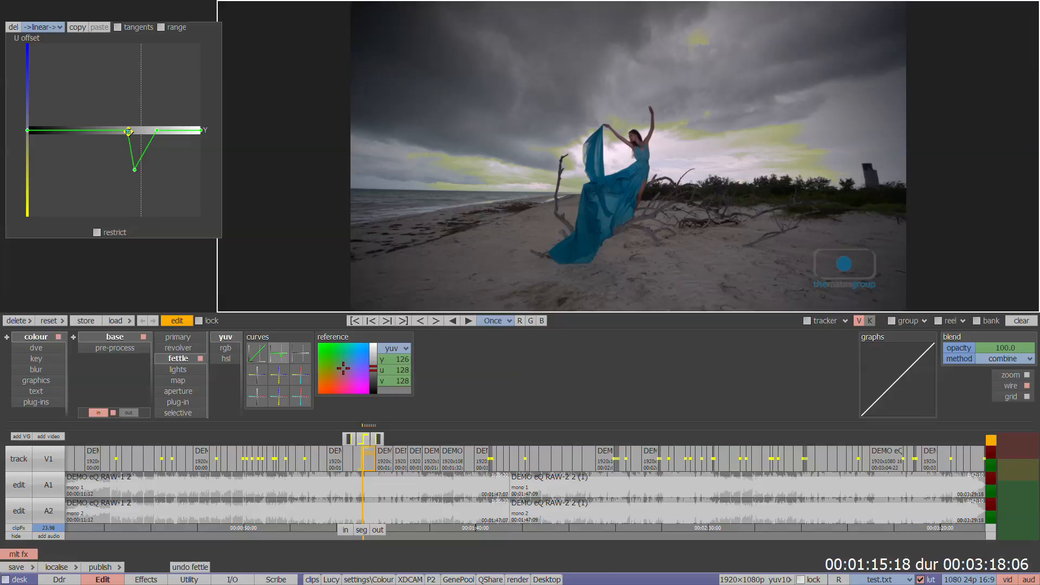
mouse_move(125, 129)
mouse_down()
mouse_move(92, 128)
mouse_move(107, 128)
mouse_up()
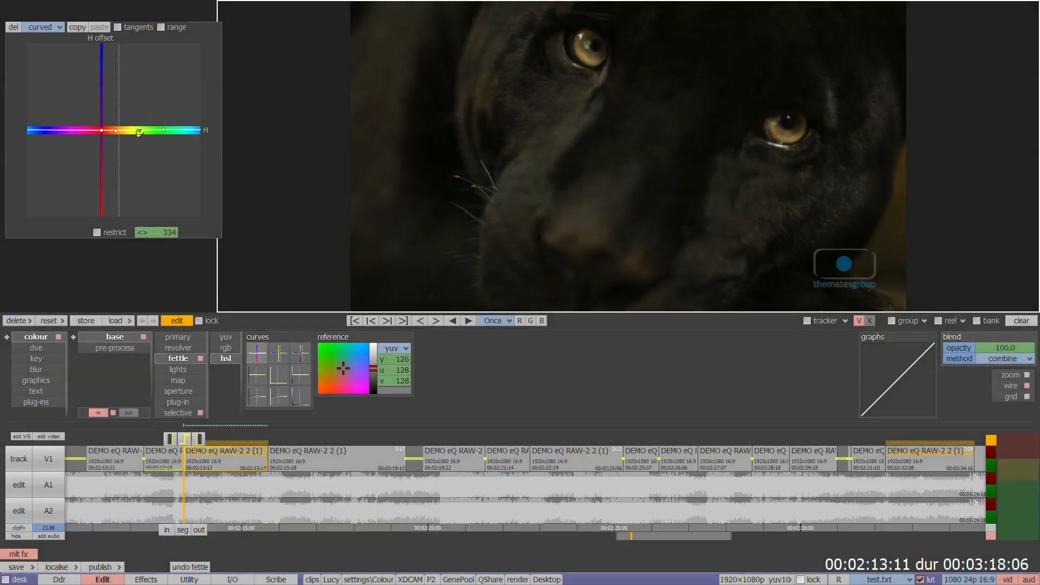
Raise the yellow point of the panther shot's H offset curve into a tall peak to shift its eyes toward green.
drag(139, 131, 127, 106)
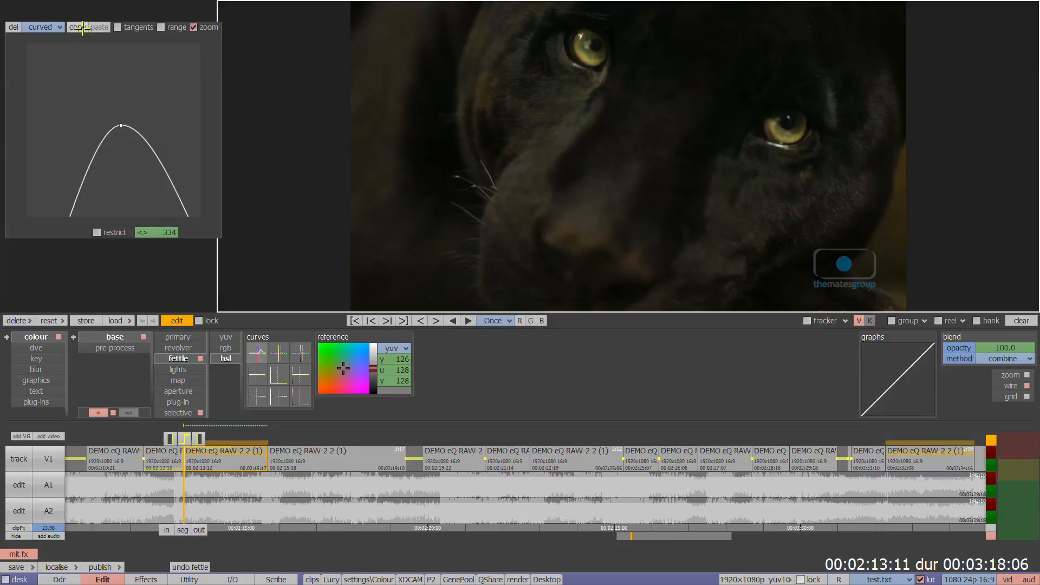
click(199, 27)
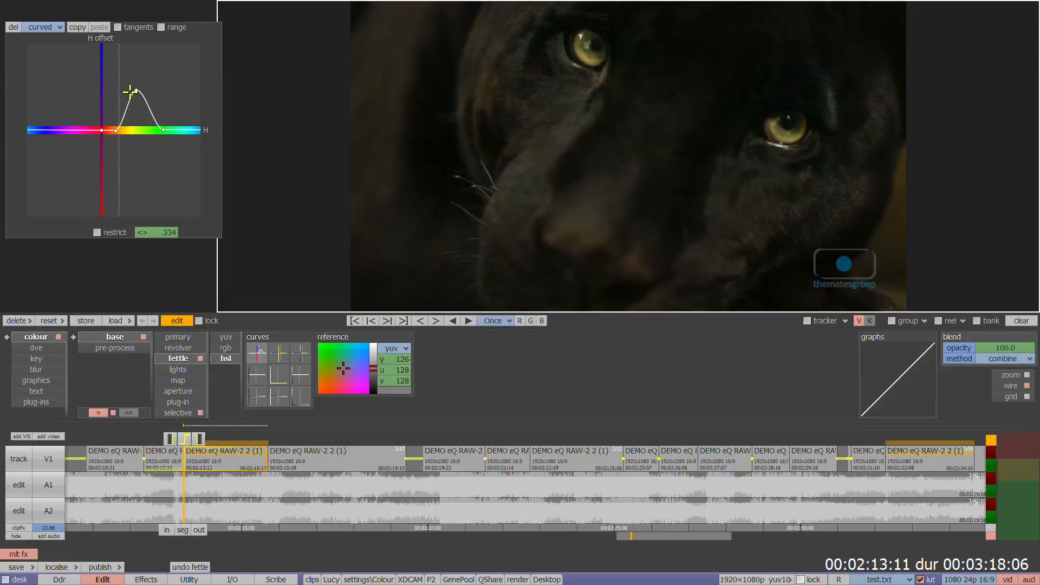
drag(130, 92, 132, 61)
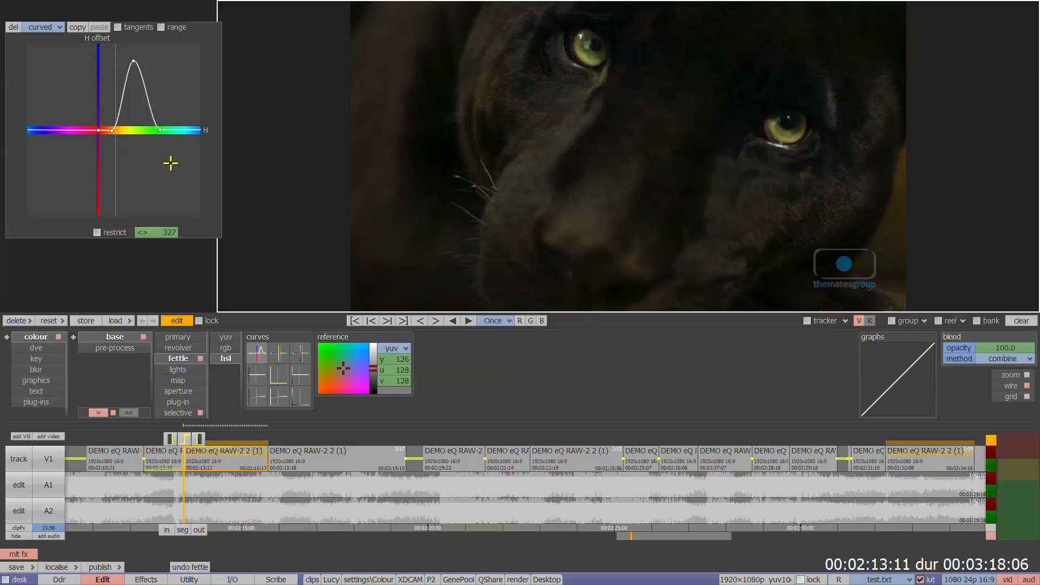
Shift the H offset curve's hue axis to 334 and try moving the peak point with restrict enabled.
mouse_move(166, 231)
mouse_down()
mouse_move(146, 209)
mouse_move(128, 226)
mouse_move(165, 230)
mouse_move(152, 233)
mouse_up()
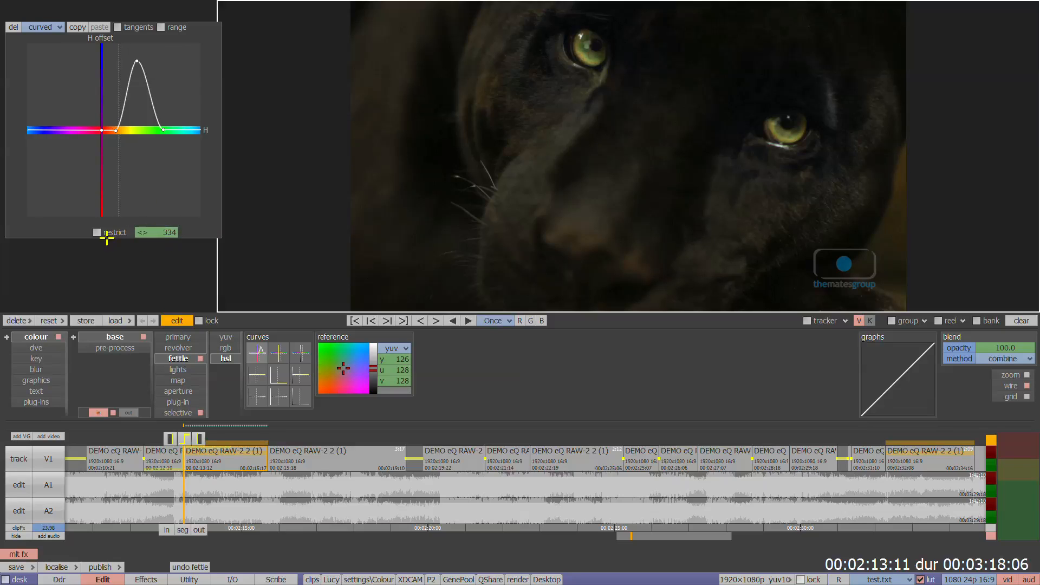
click(109, 233)
drag(135, 60, 128, 68)
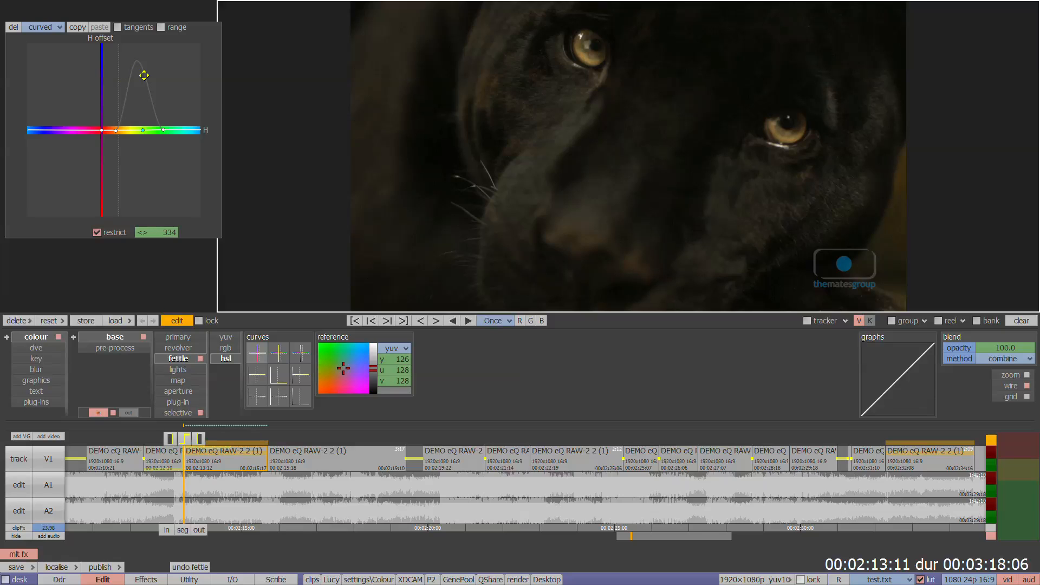
Try the linear->, ->linear and ->linear-> interpolation types on the H offset curve's peak.
click(45, 27)
click(47, 24)
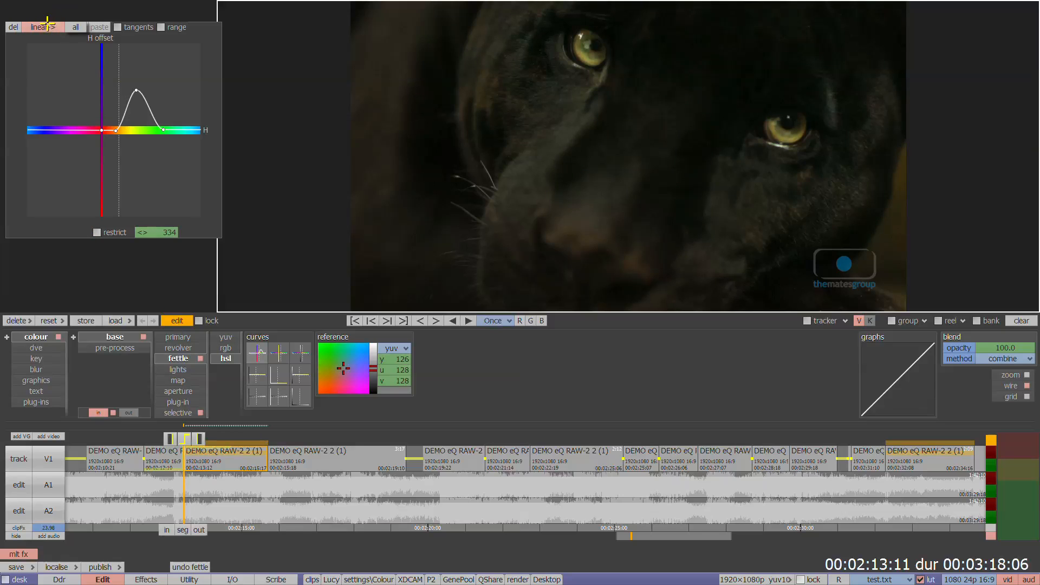
click(74, 26)
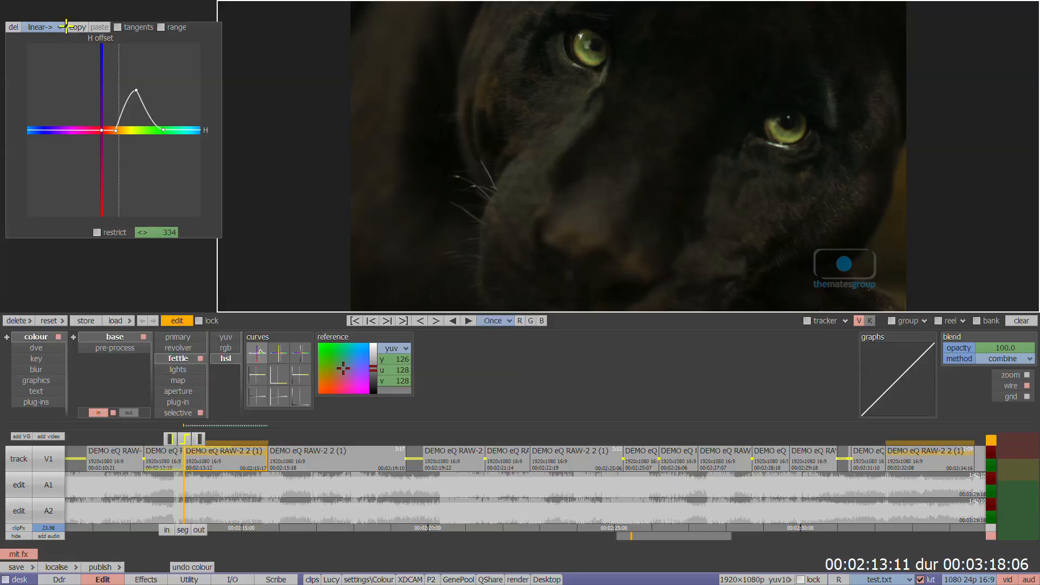
click(64, 26)
click(55, 21)
click(74, 26)
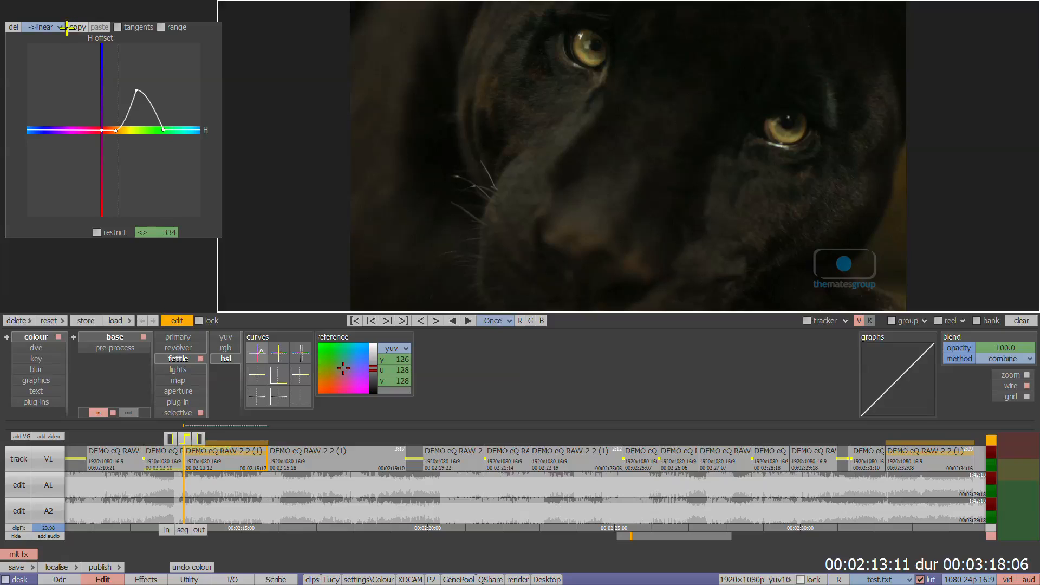
click(64, 26)
click(57, 32)
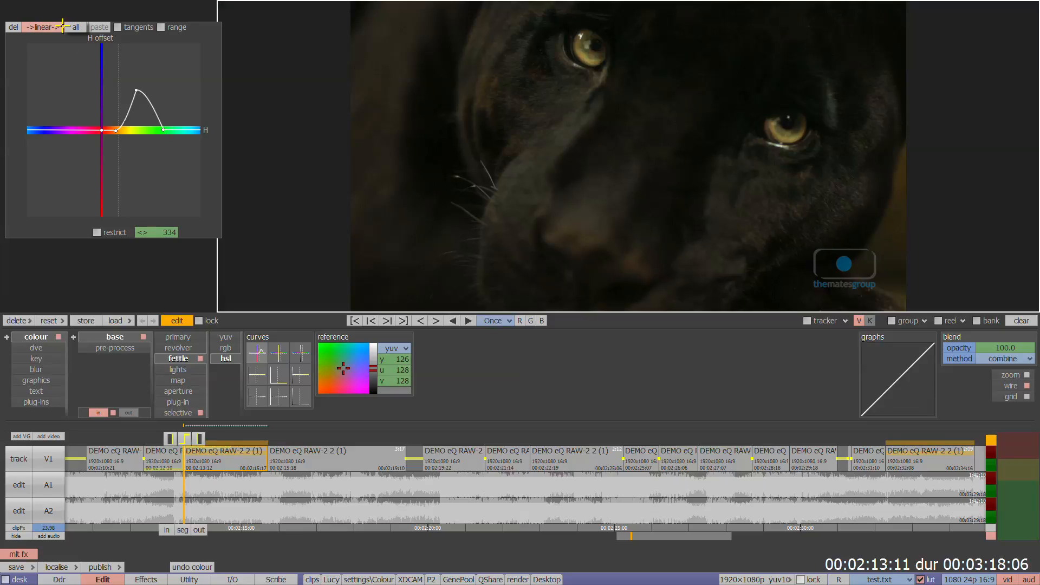
click(74, 26)
Show the H offset curve's tangents and rotate the peak's tangent handle downward to reshape the curve.
click(117, 26)
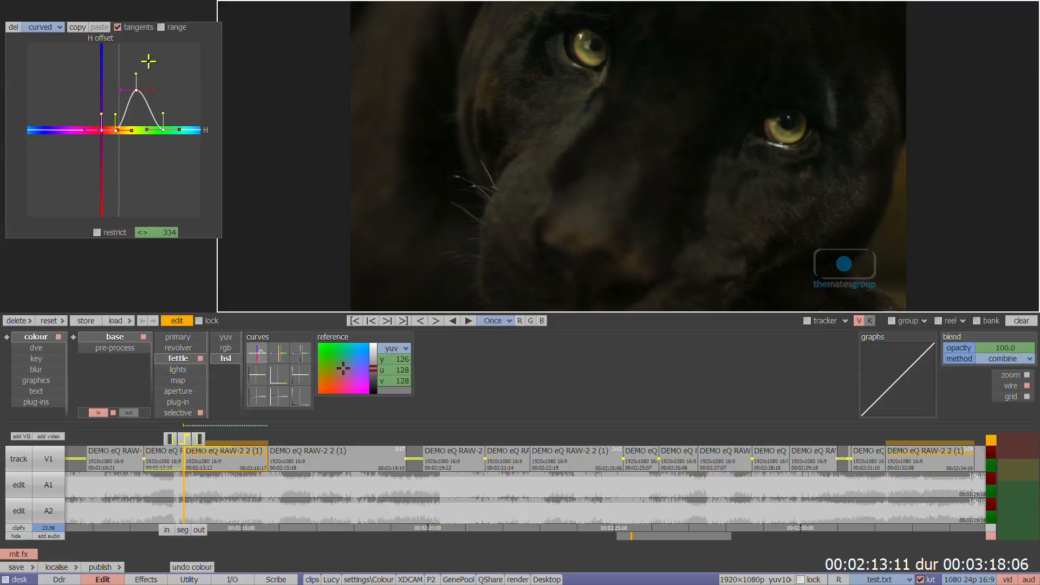
drag(152, 90, 149, 121)
drag(149, 122, 145, 111)
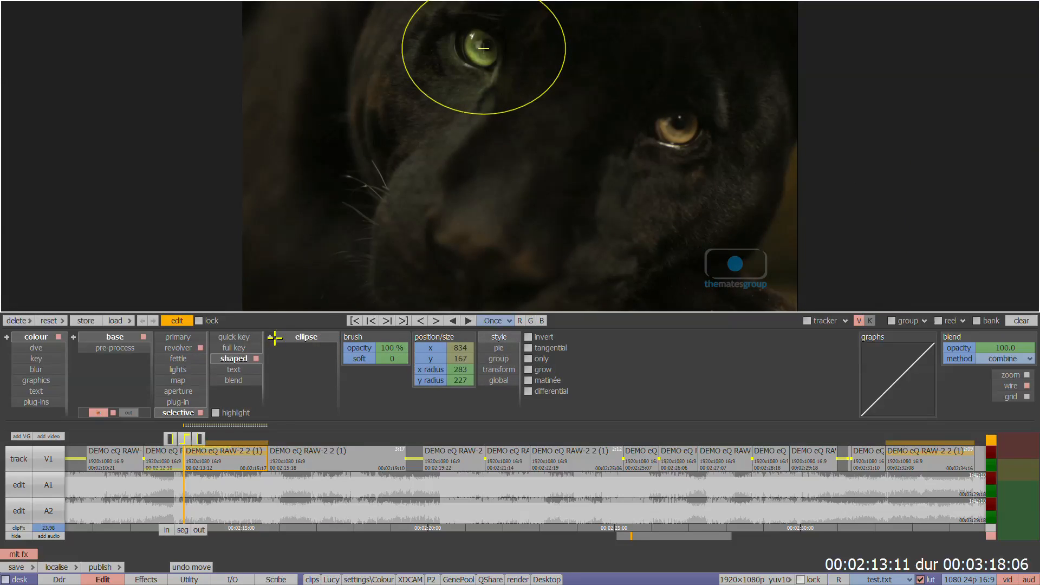
Add a second ellipse to the shaped selective mask and position it around the panther's amber eye.
click(274, 337)
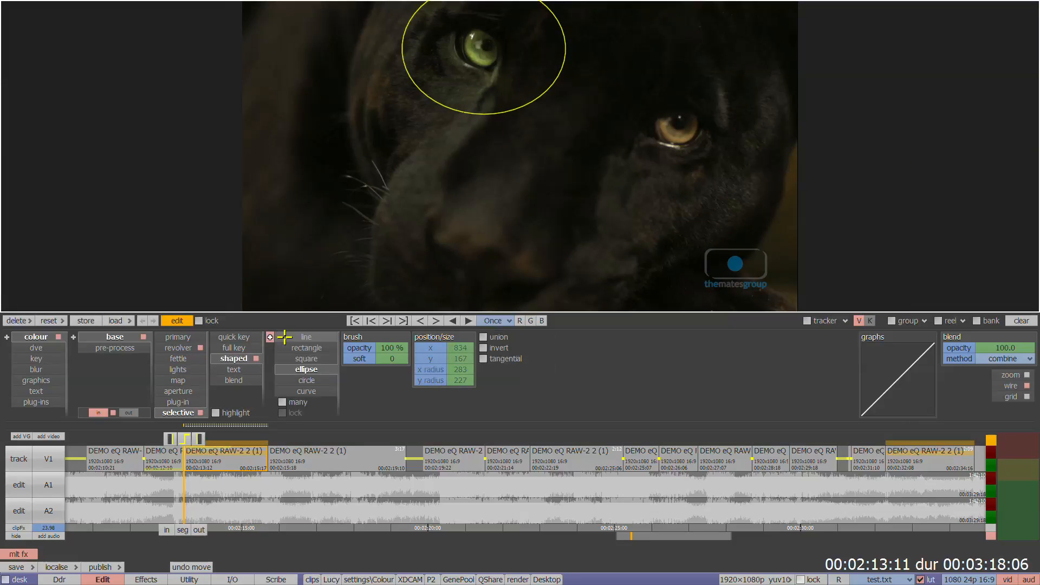
drag(644, 100, 717, 168)
drag(638, 135, 674, 120)
Open the second ellipse's brush soft value for editing.
click(377, 361)
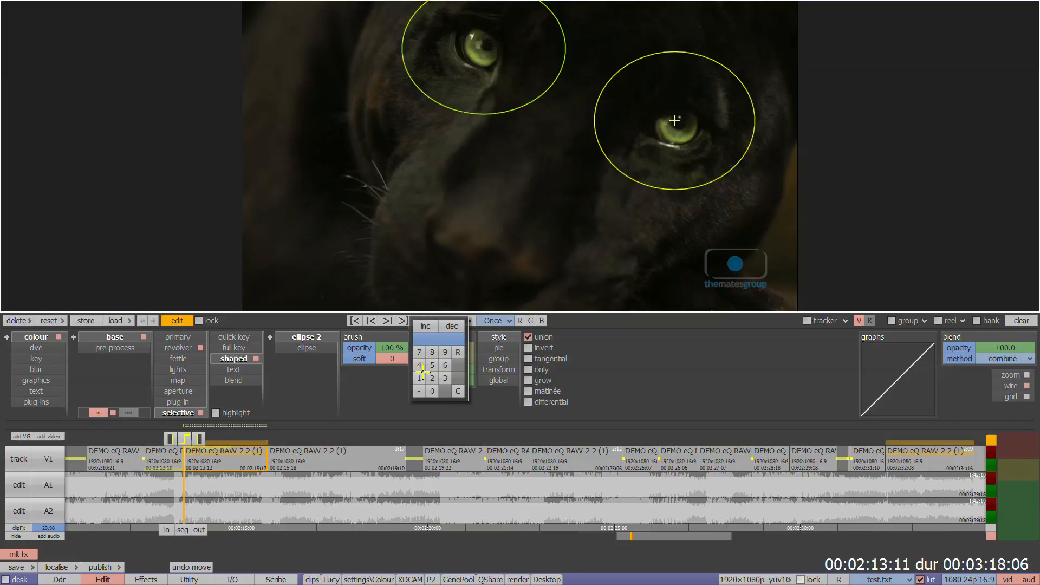